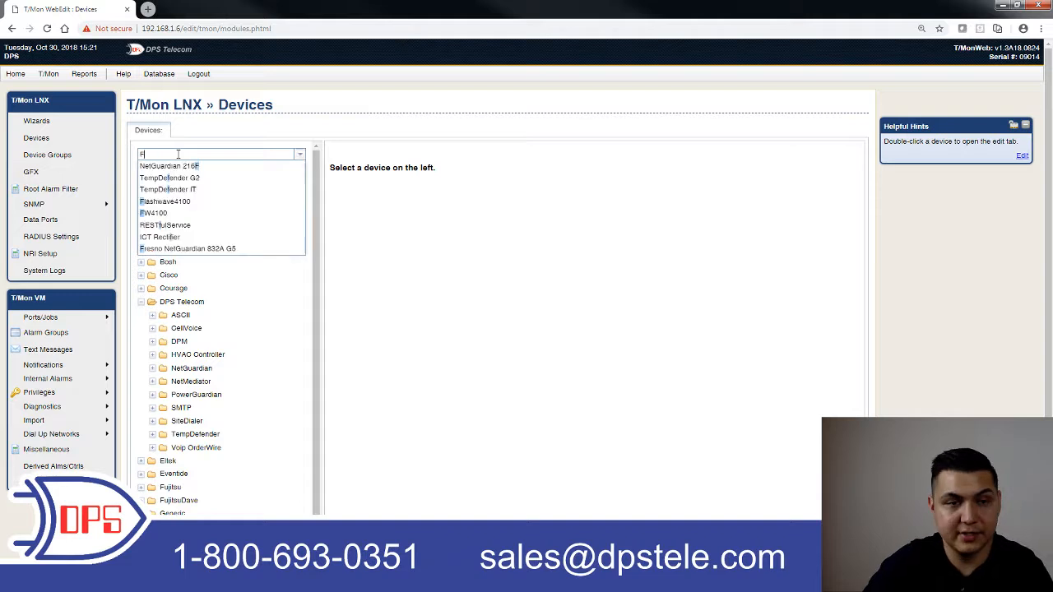
Find the Fresno NetGuardian 832A G5 device, open it for editing and display its analog settings.
{"action": "key", "text": "Return"}
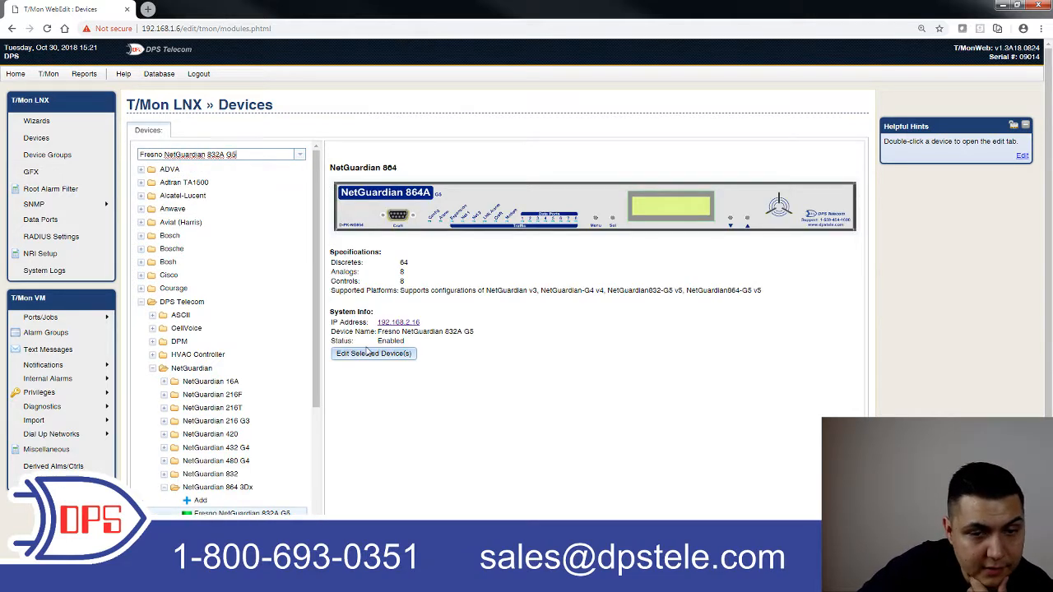
{"action": "left_click", "coordinate": [374, 355]}
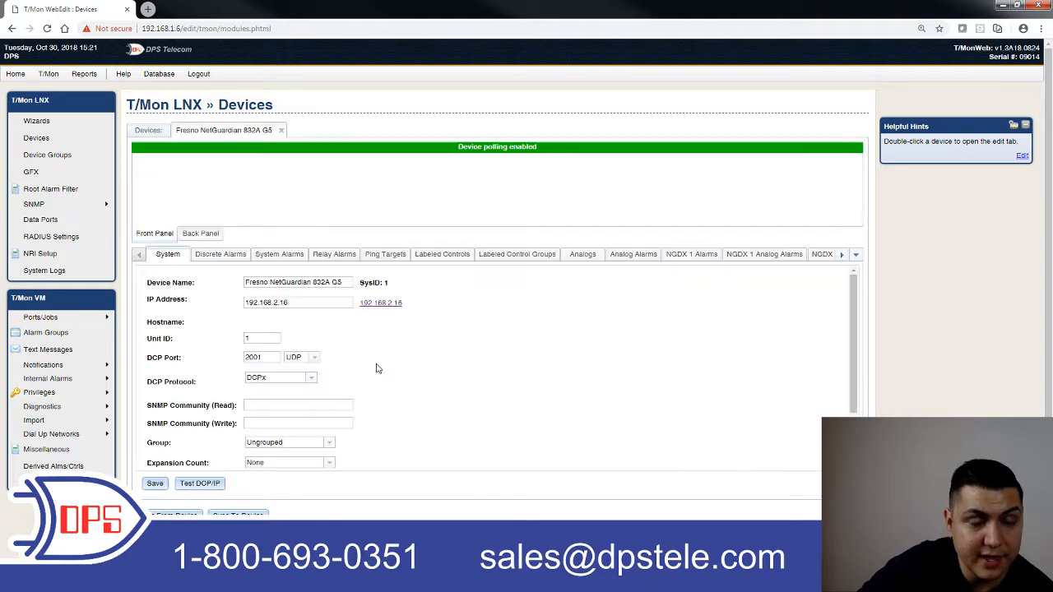
{"action": "left_click", "coordinate": [589, 256]}
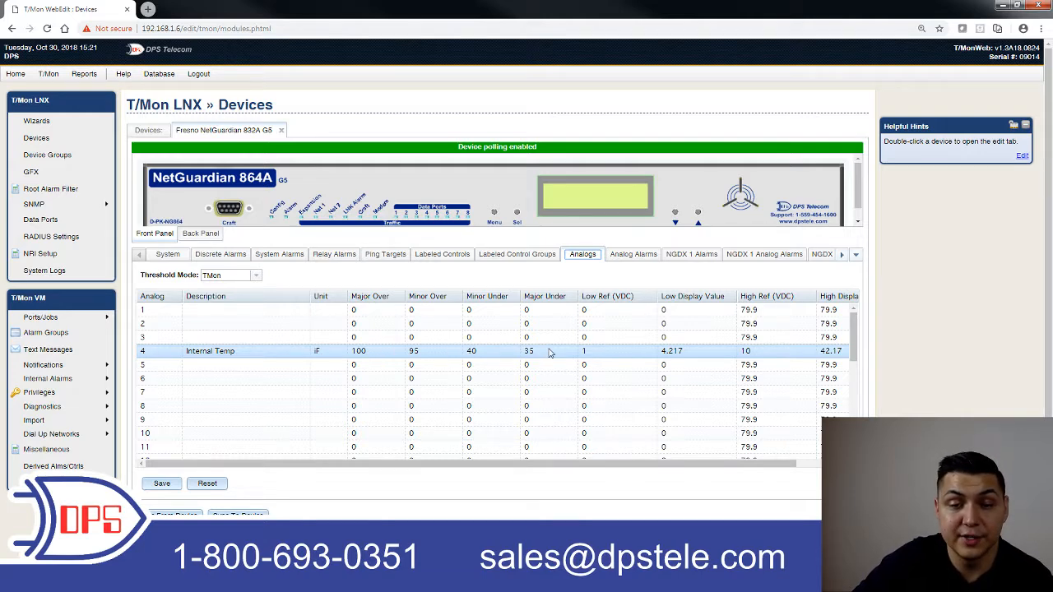
Set the Internal Temp analog's Major Over threshold to 90 and Minor Over threshold to 85, and save the analog settings.
{"action": "double_click", "coordinate": [376, 353]}
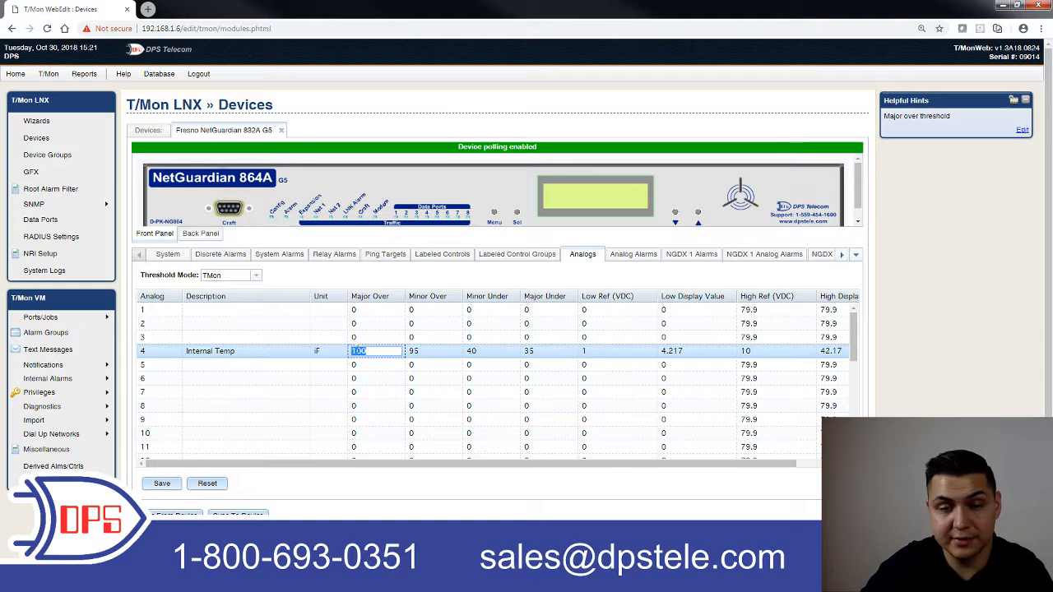
{"action": "type", "text": "90"}
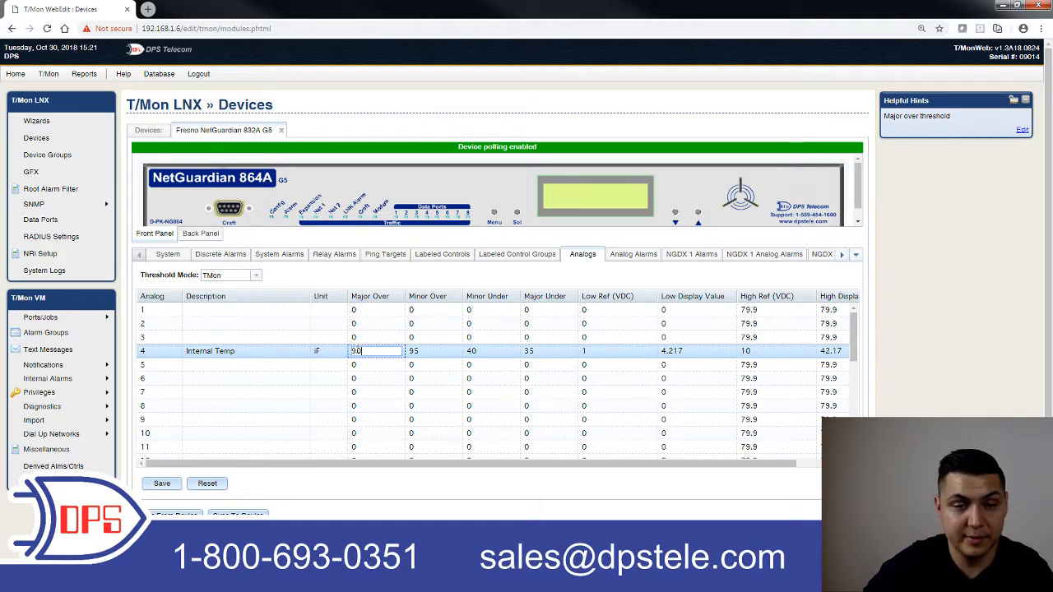
{"action": "double_click", "coordinate": [427, 352]}
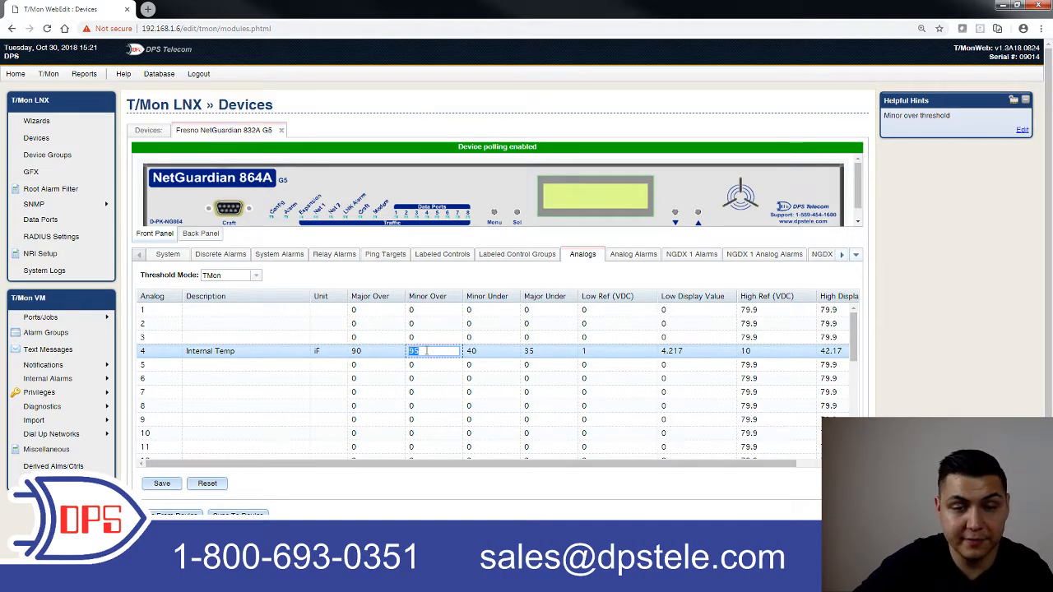
{"action": "type", "text": "85"}
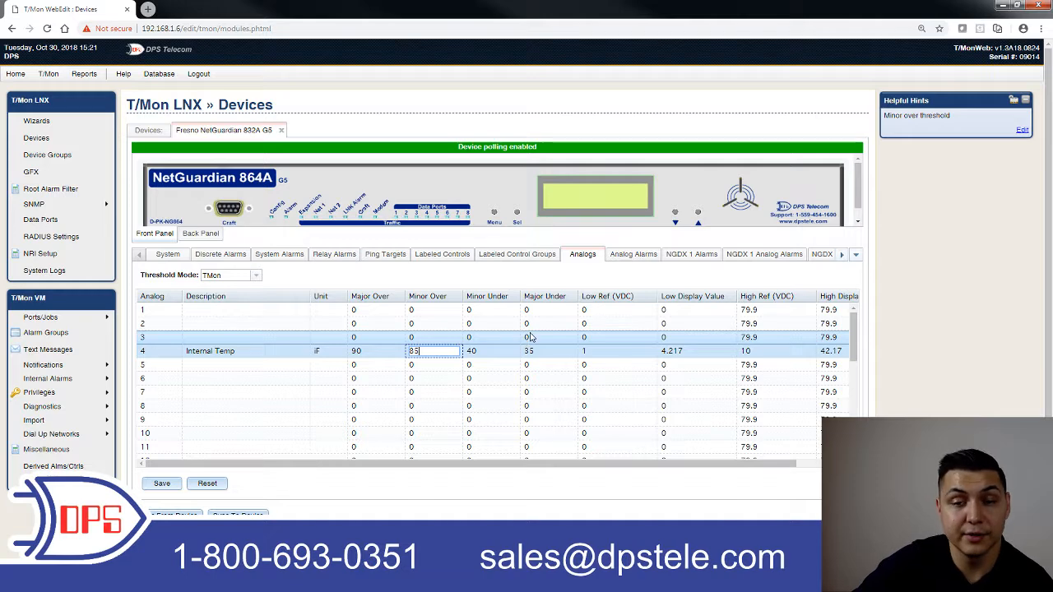
{"action": "left_click", "coordinate": [162, 484]}
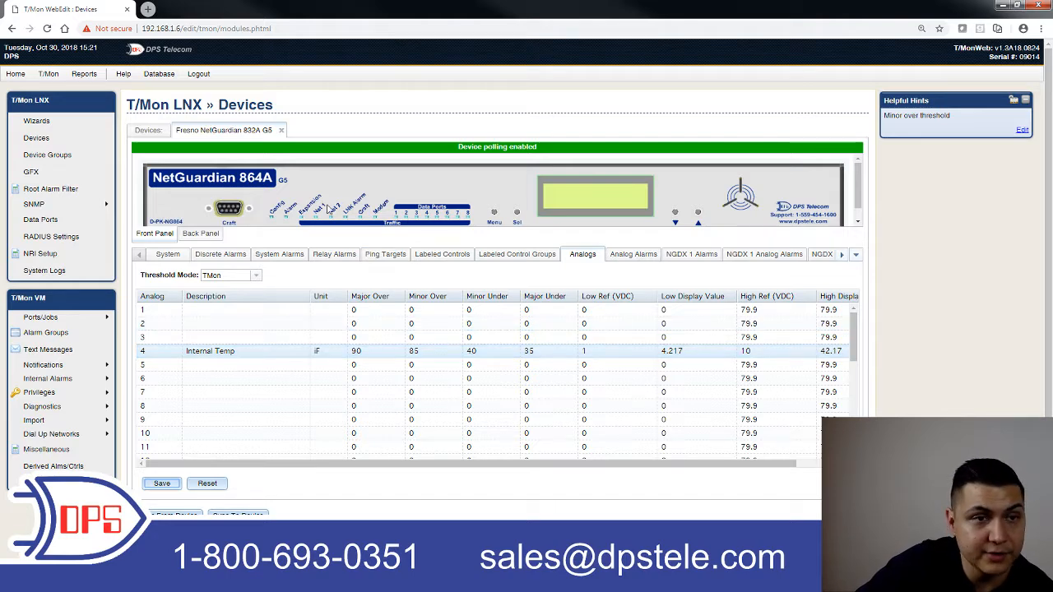
Log out of the edit interface and log in to the monitoring interface with the account username and password.
{"action": "left_click", "coordinate": [200, 74]}
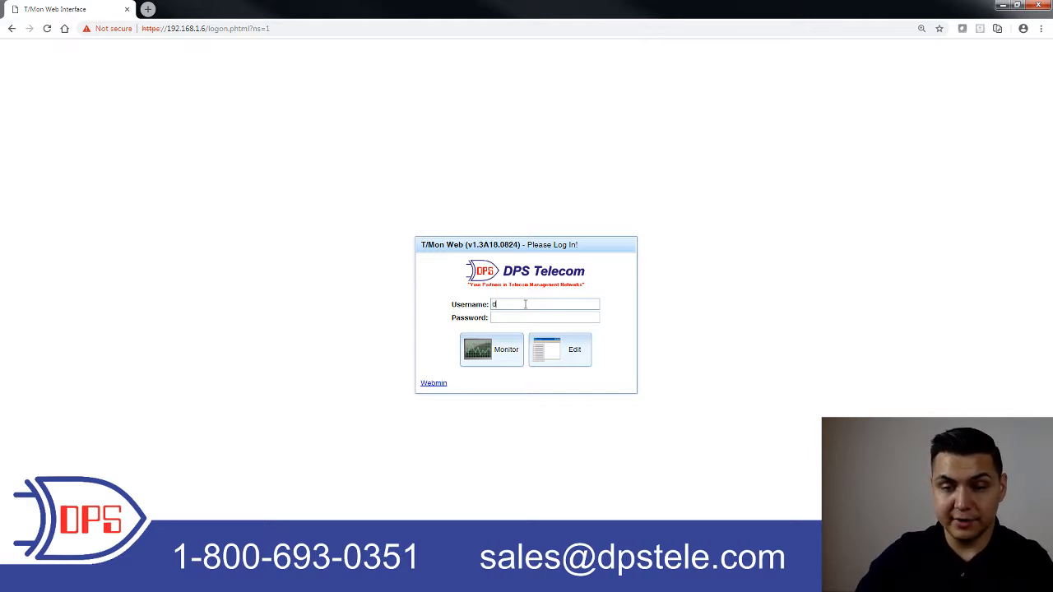
{"action": "type", "text": "ps"}
{"action": "key", "text": "Tab"}
{"action": "type", "text": "d"}
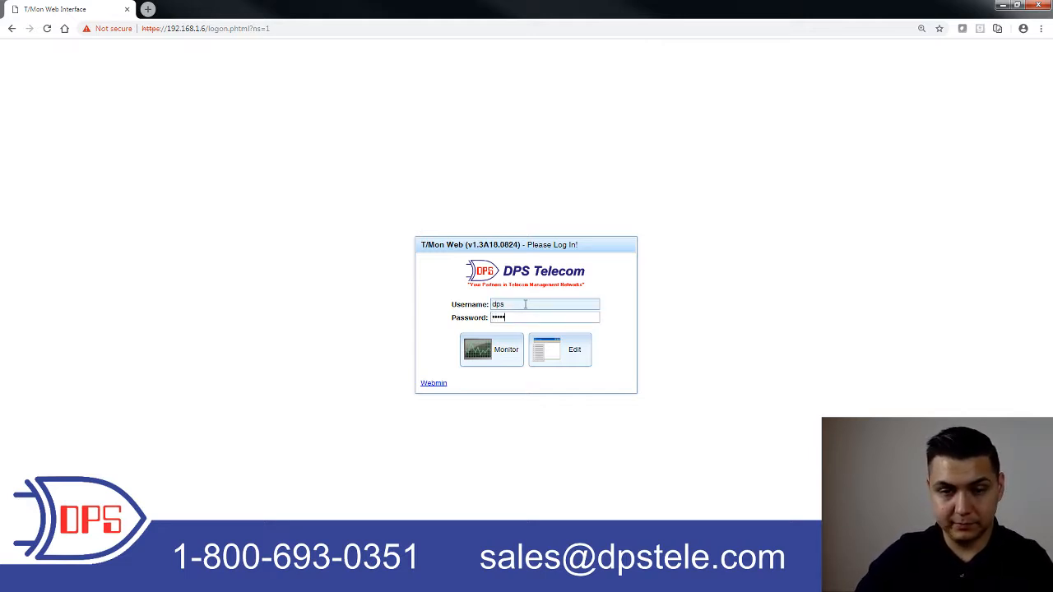
{"action": "key", "text": "Return"}
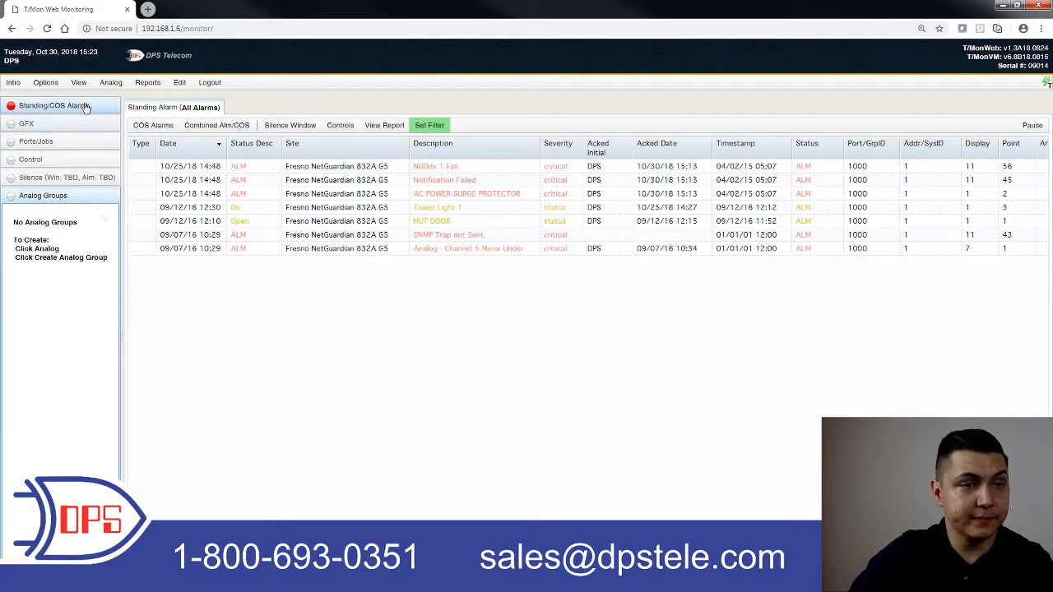
Create a global analog group named "Fresno Analogs" with the description "Fresno Analogs".
{"action": "left_click", "coordinate": [112, 82]}
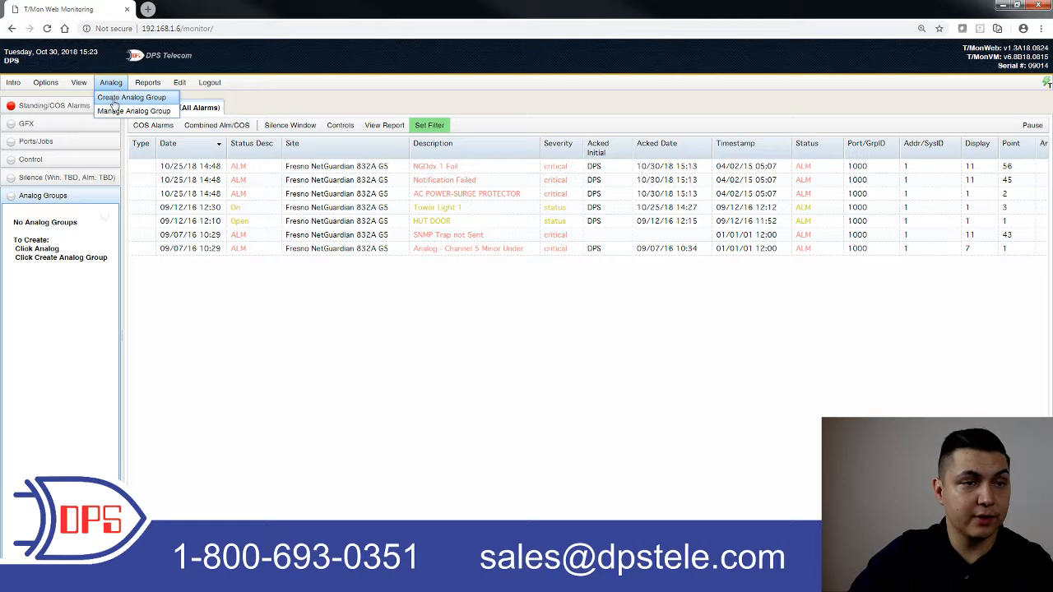
{"action": "left_click", "coordinate": [115, 96]}
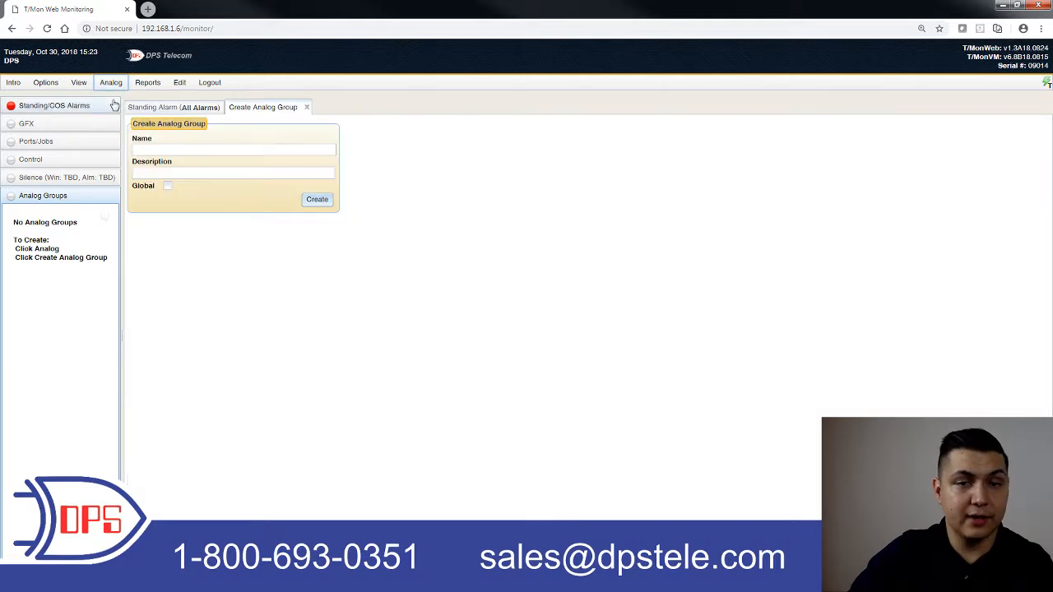
{"action": "left_click", "coordinate": [198, 150]}
{"action": "type", "text": "Fa"}
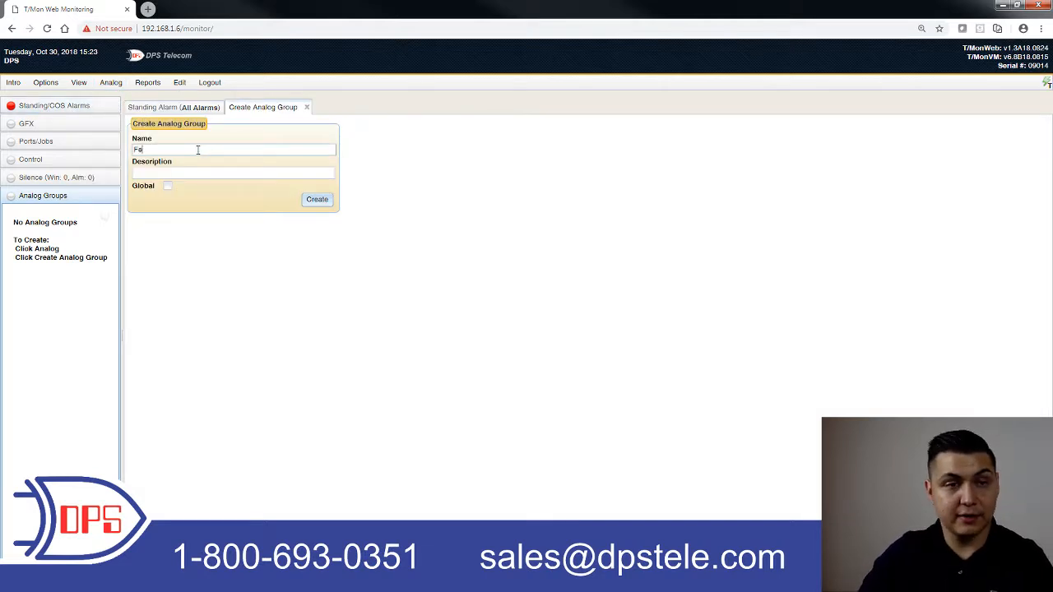
{"action": "type", "text": "esno Analog"}
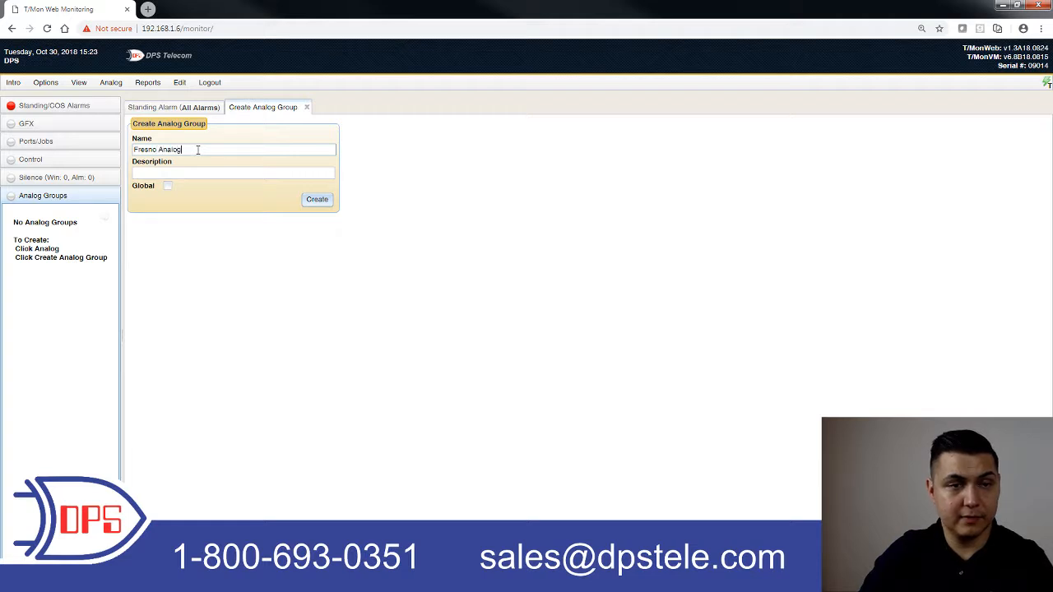
{"action": "type", "text": "s"}
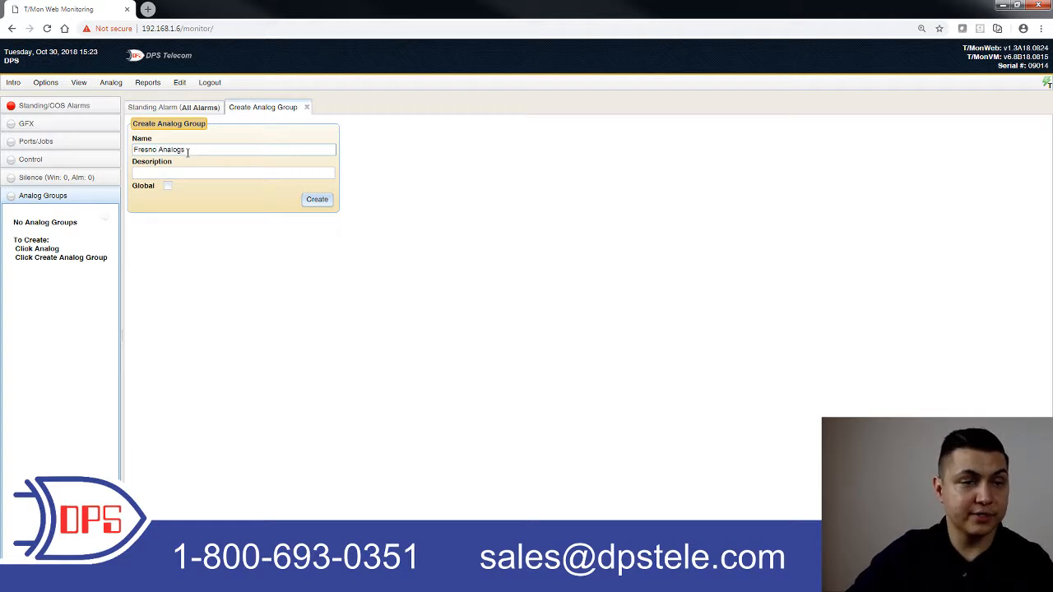
{"action": "left_click_drag", "start_coordinate": [188, 152], "coordinate": [133, 151]}
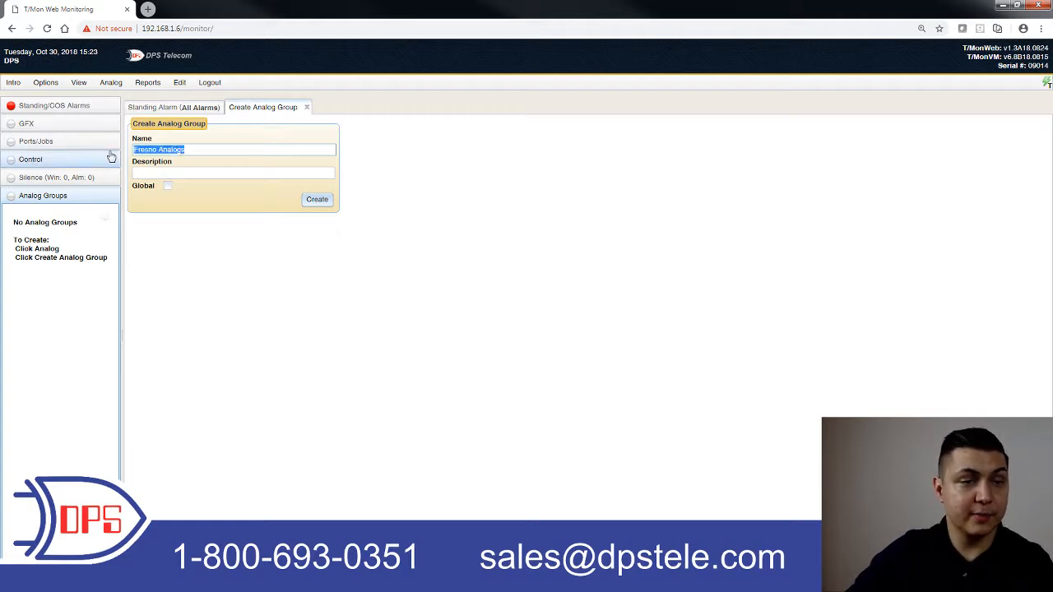
{"action": "left_click", "coordinate": [159, 172]}
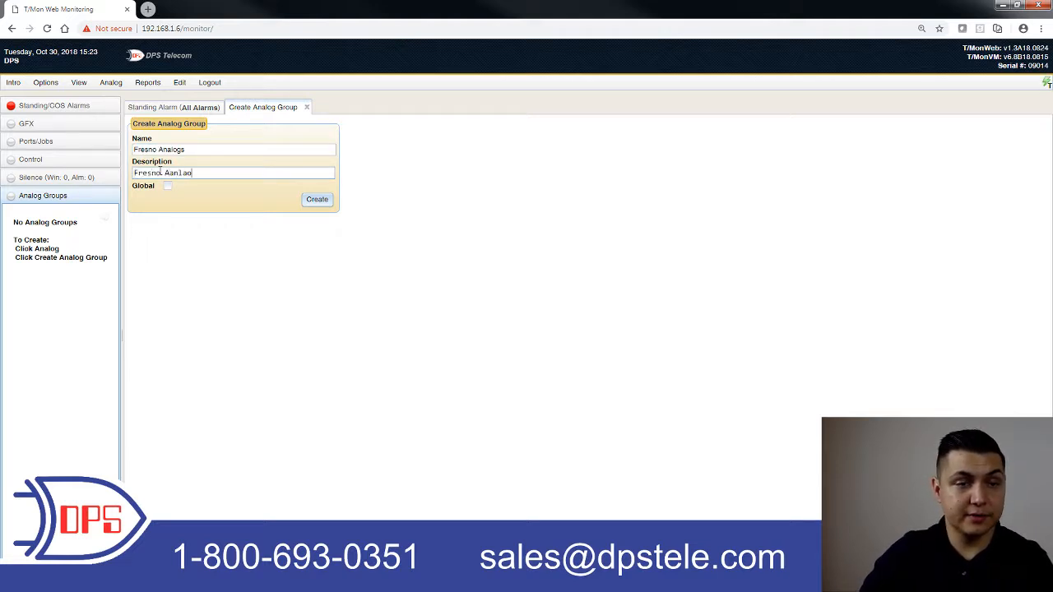
{"action": "type", "text": "Fresno Analo"}
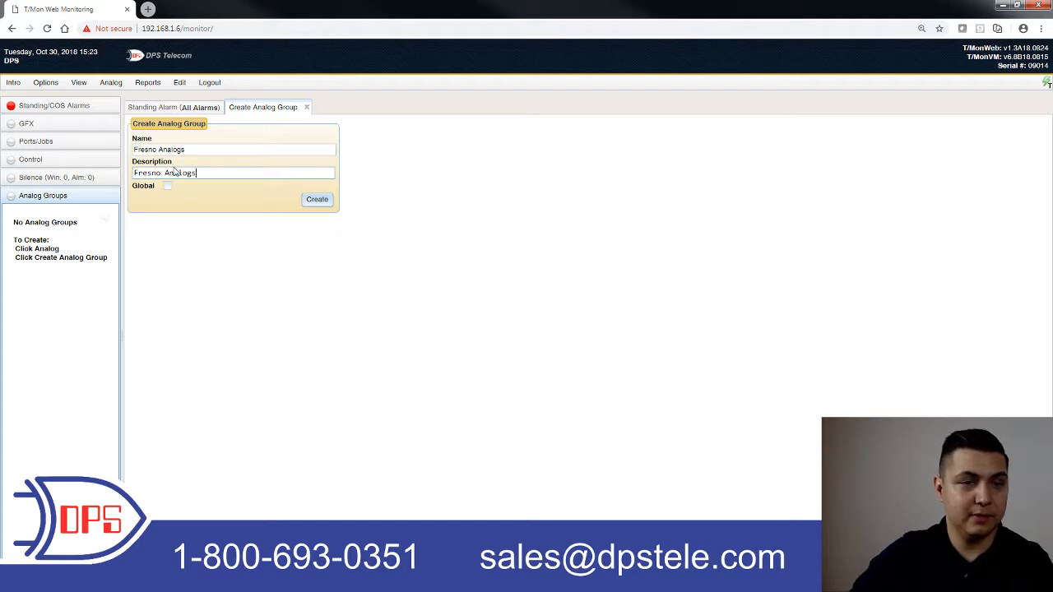
{"action": "left_click", "coordinate": [169, 187]}
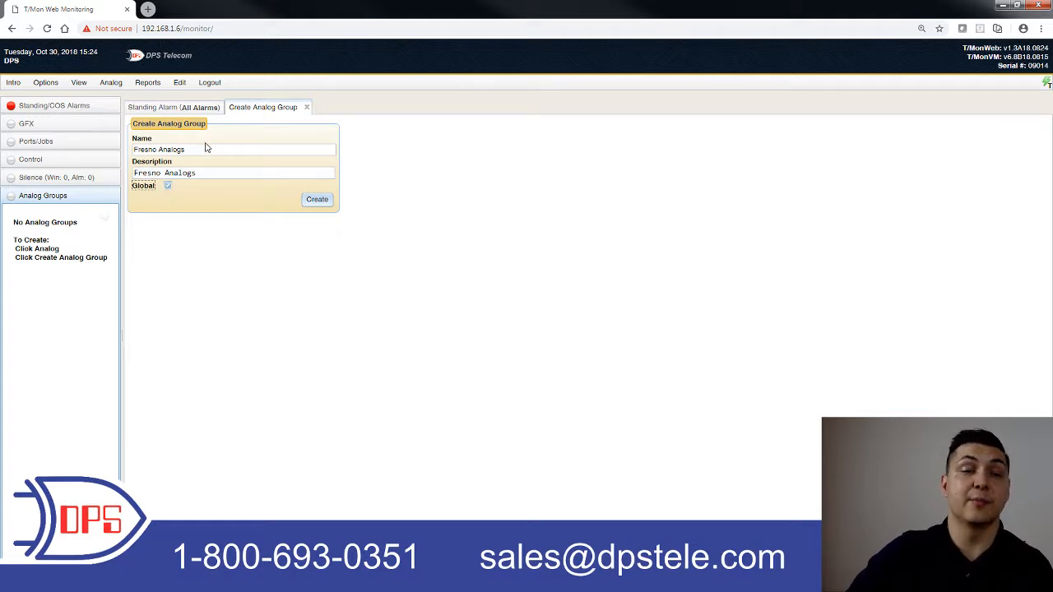
{"action": "left_click", "coordinate": [326, 201]}
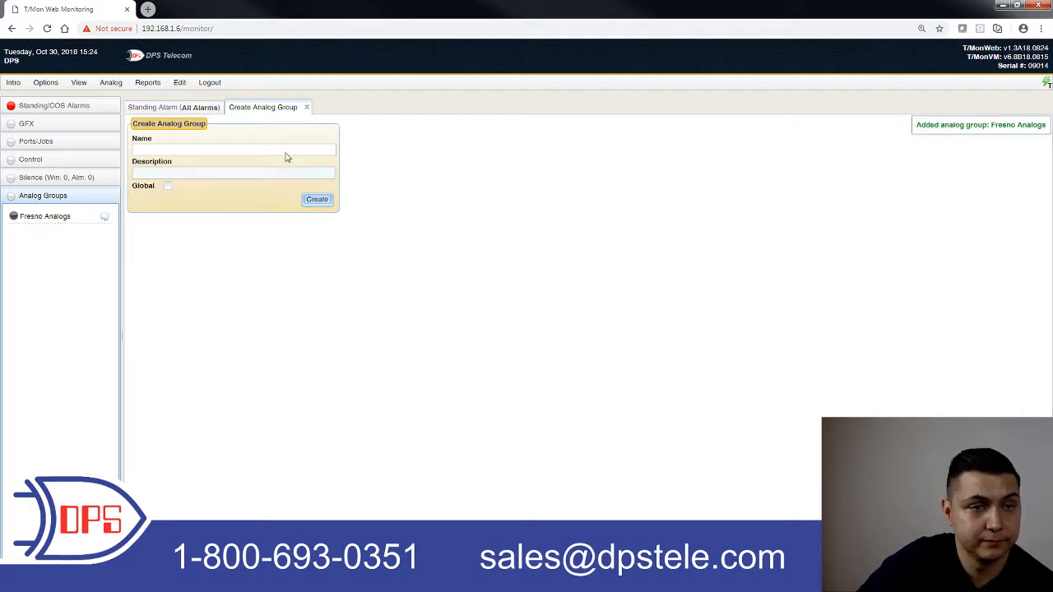
Edit the Fresno Analogs group and register the Internal Temp analog from the Fresno NetGuardian 832A G5 in it.
{"action": "left_click", "coordinate": [47, 218]}
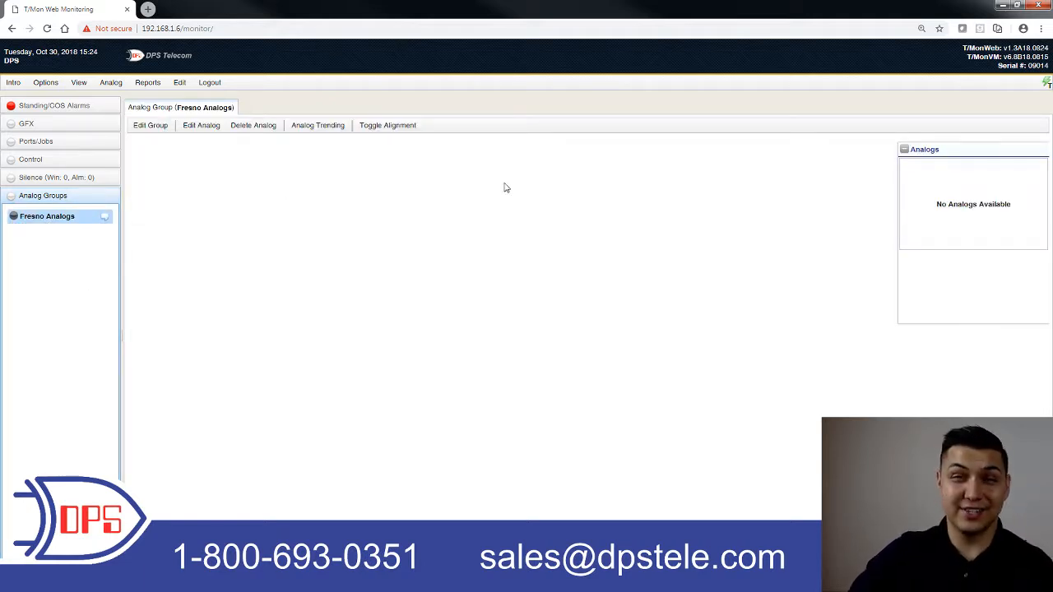
{"action": "left_click", "coordinate": [157, 129]}
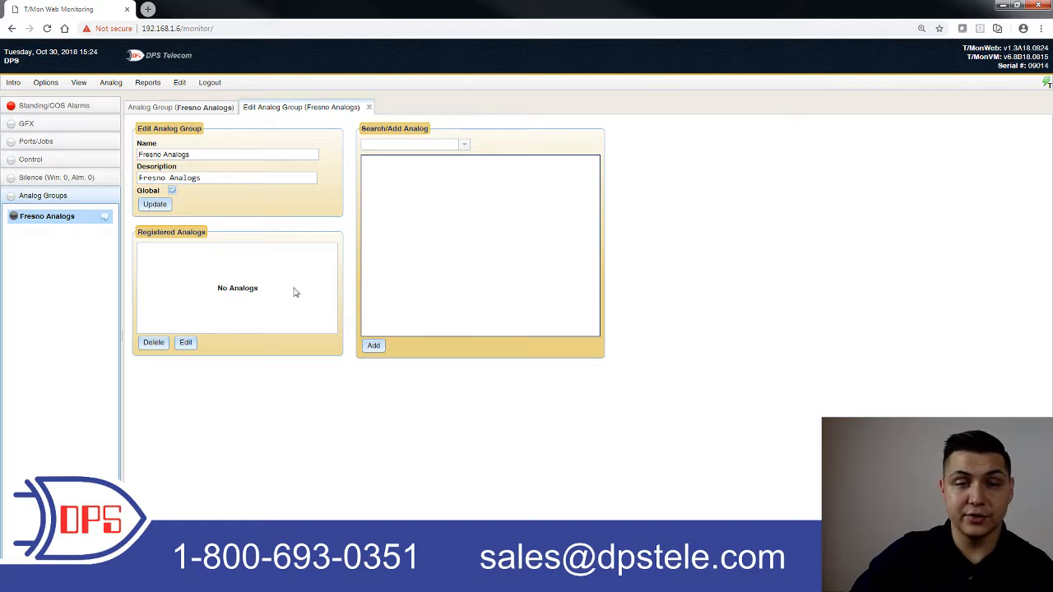
{"action": "left_click", "coordinate": [464, 145]}
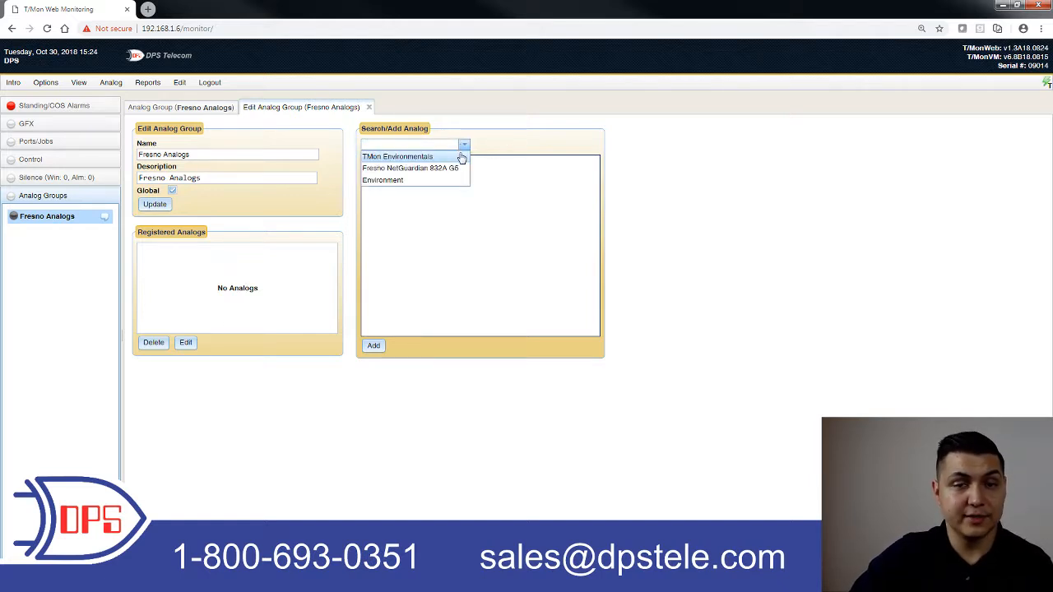
{"action": "left_click", "coordinate": [452, 169]}
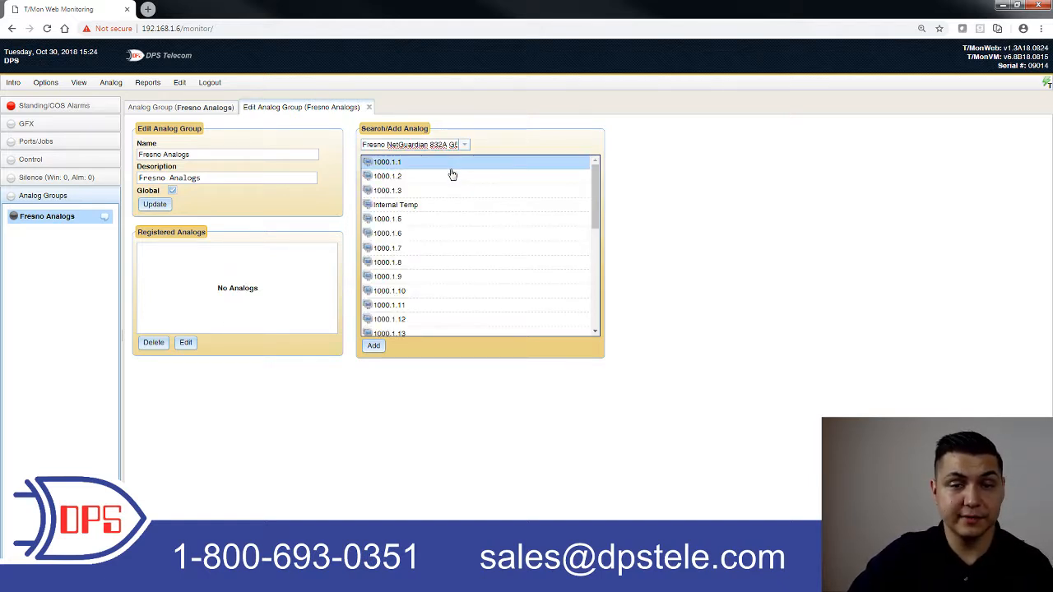
{"action": "left_click", "coordinate": [420, 208]}
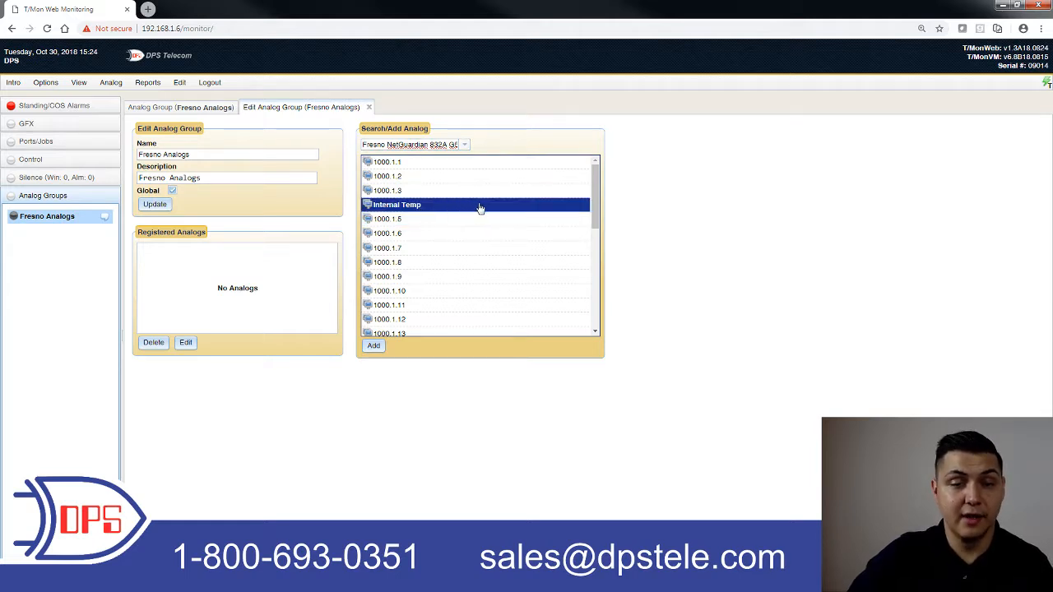
{"action": "left_click_drag", "start_coordinate": [480, 208], "coordinate": [292, 271]}
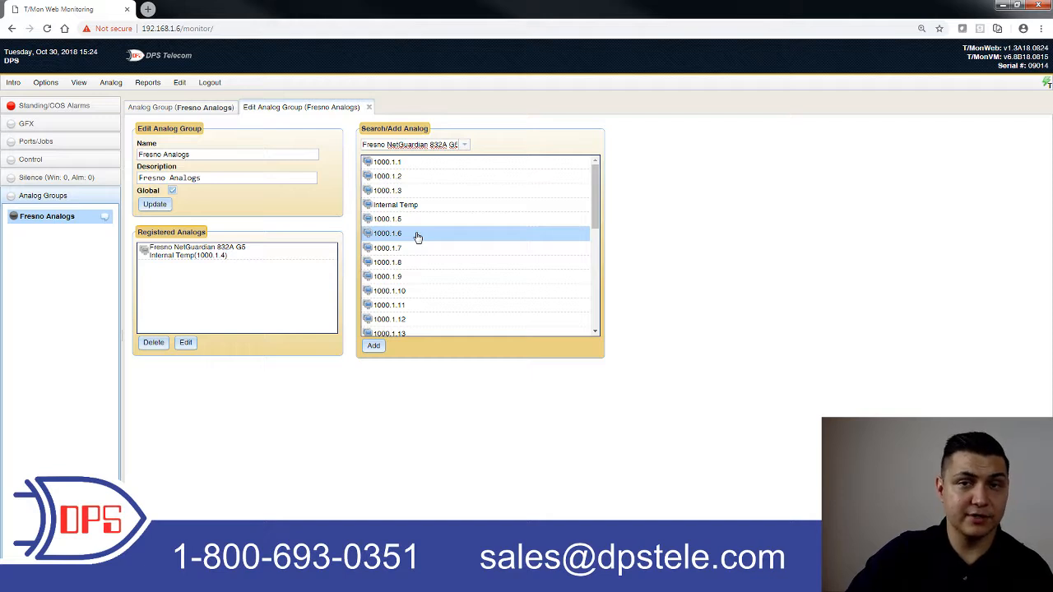
{"action": "left_click", "coordinate": [412, 221]}
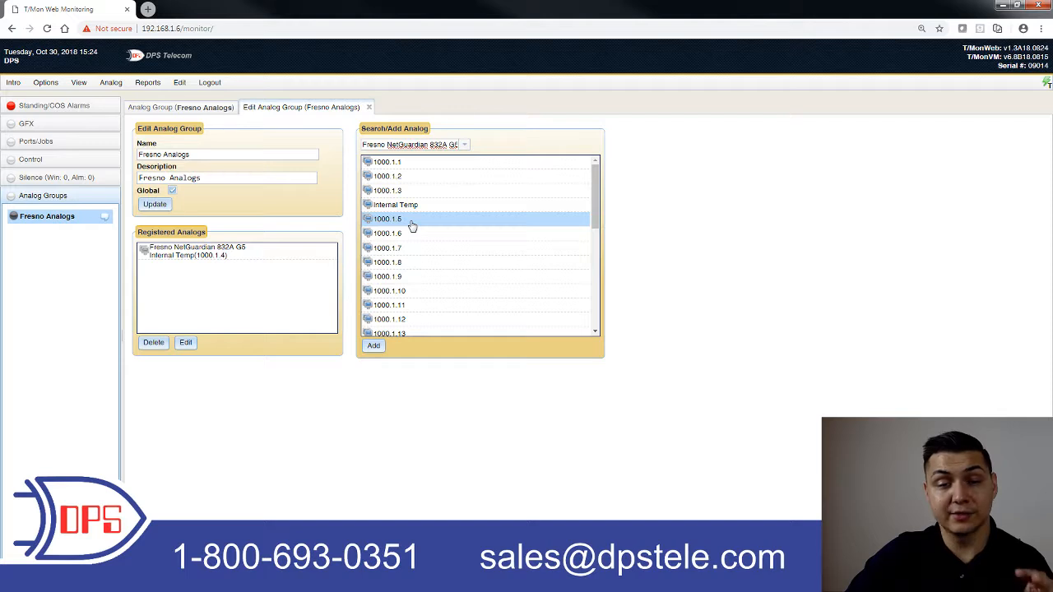
{"action": "left_click", "coordinate": [415, 234]}
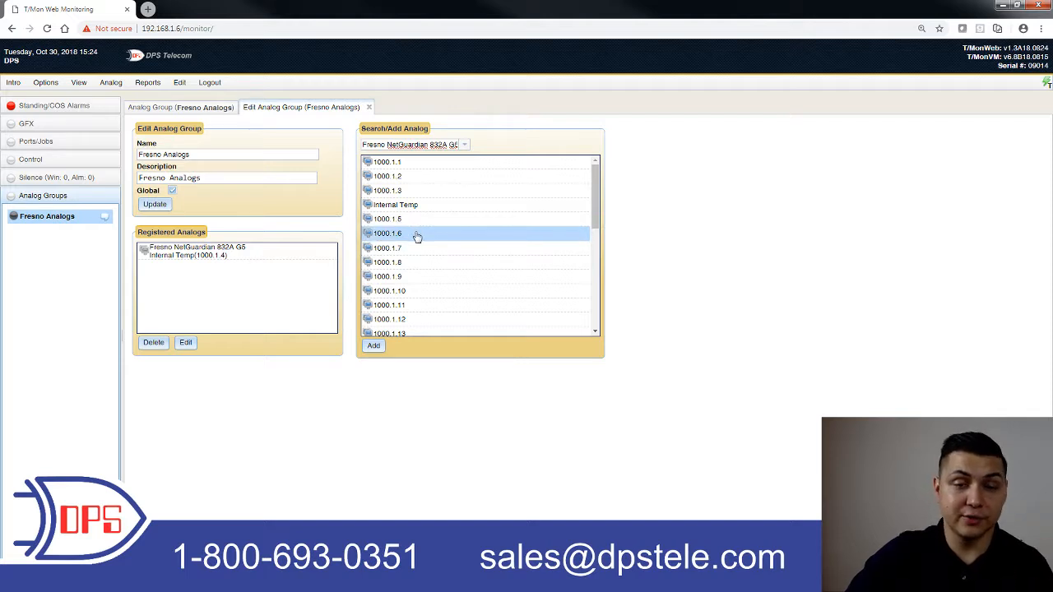
{"action": "key", "text": "Up"}
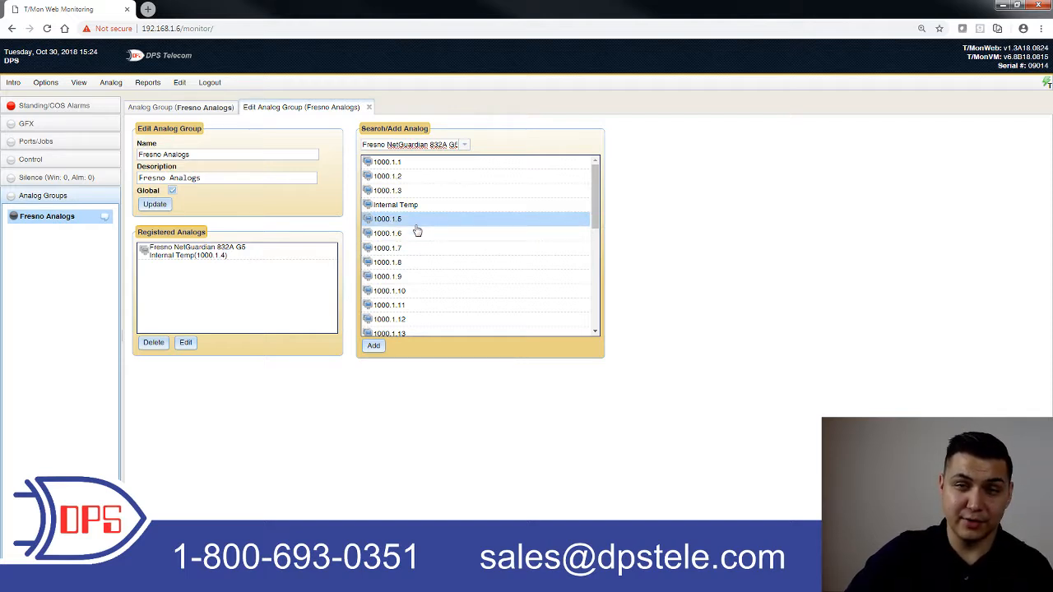
{"action": "left_click", "coordinate": [419, 211]}
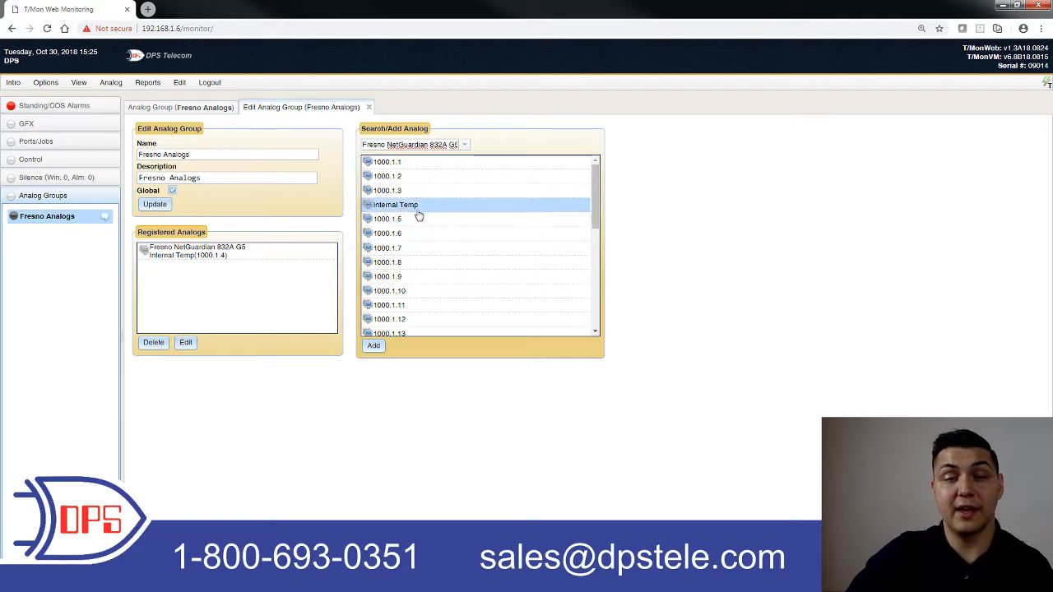
{"action": "left_click", "coordinate": [428, 223]}
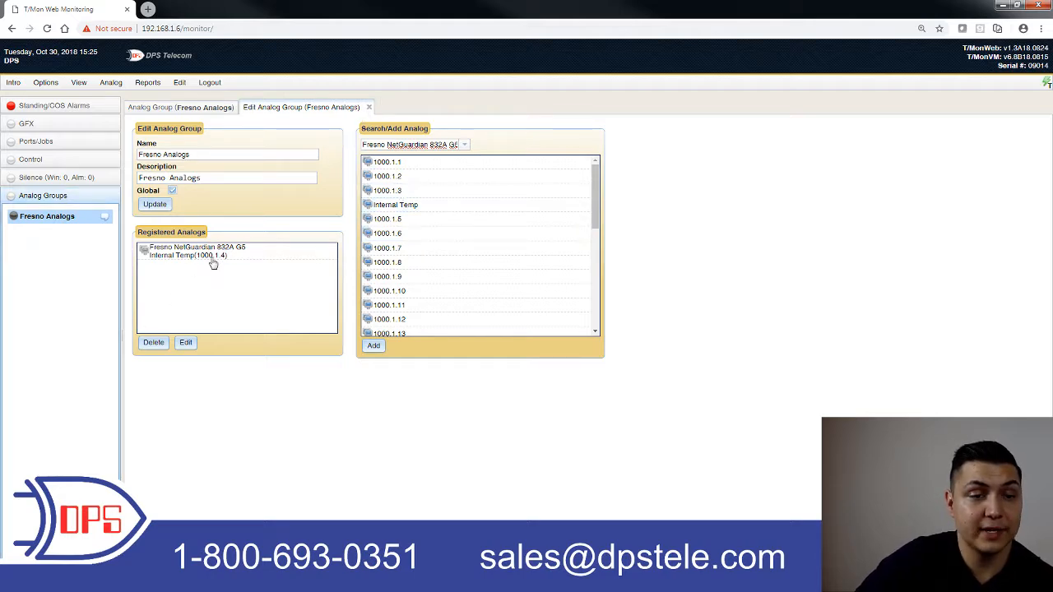
Close the group editor and add the Internal Temp analog's display to the Fresno Analogs group view.
{"action": "left_click", "coordinate": [369, 108]}
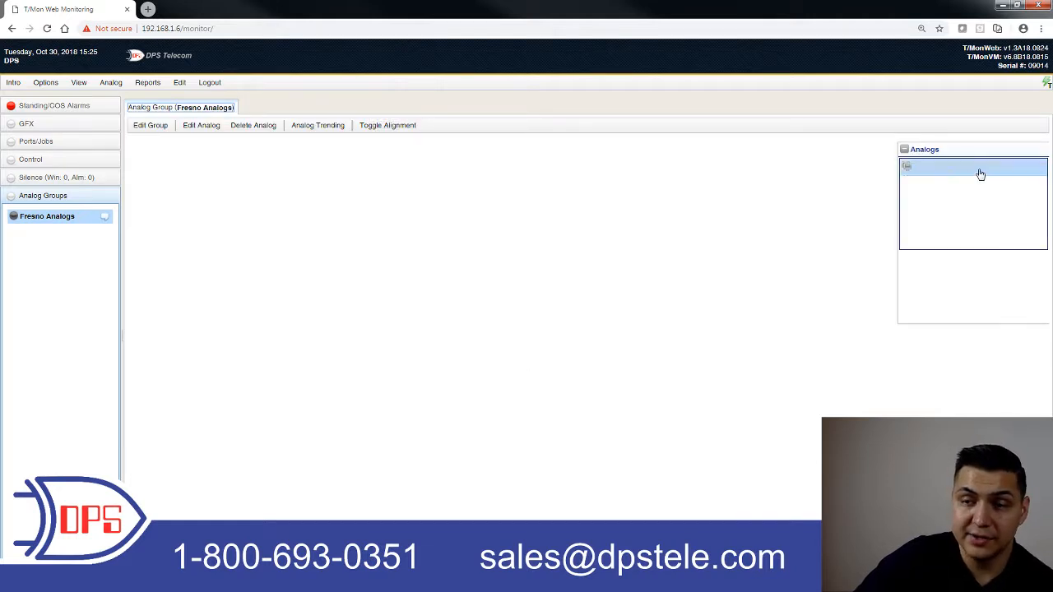
{"action": "double_click", "coordinate": [1022, 175]}
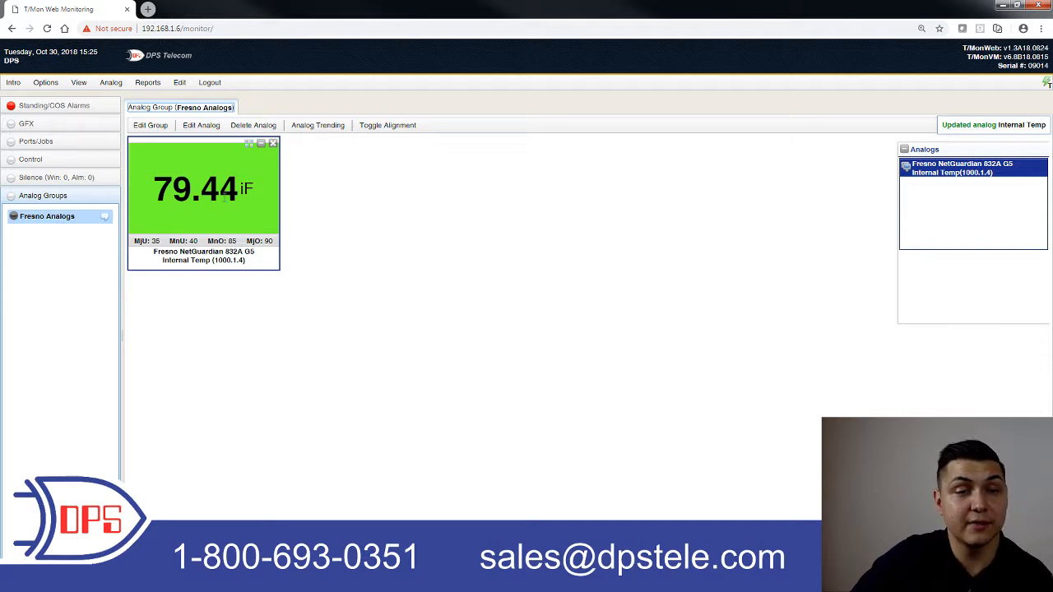
{"action": "left_click_drag", "start_coordinate": [241, 189], "coordinate": [257, 191]}
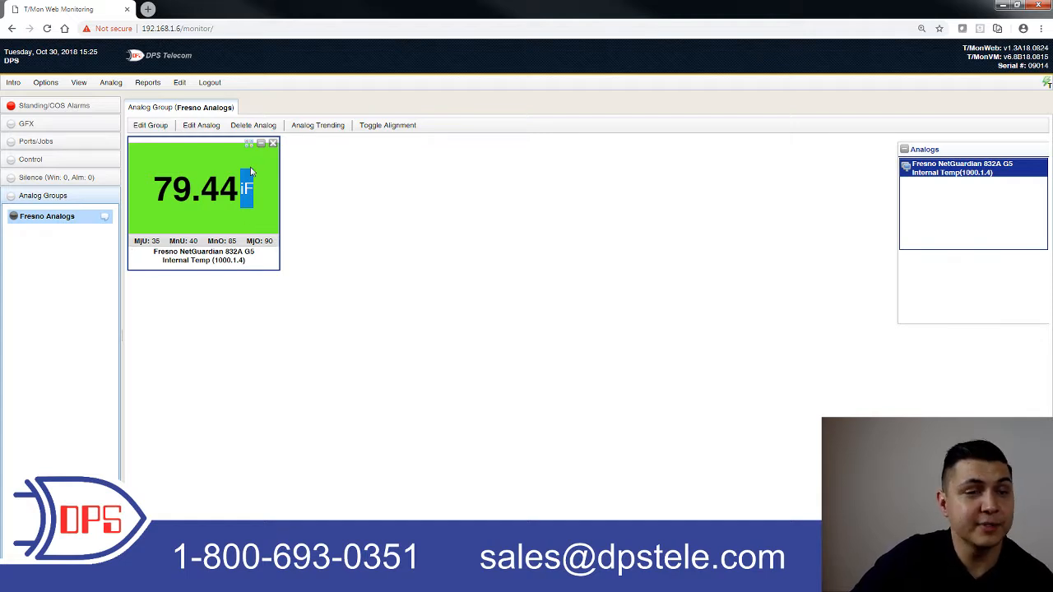
Change the Internal Temp display to the VGauge style, allow Flash to run, and reopen the Fresno Analogs group.
{"action": "left_click", "coordinate": [249, 145]}
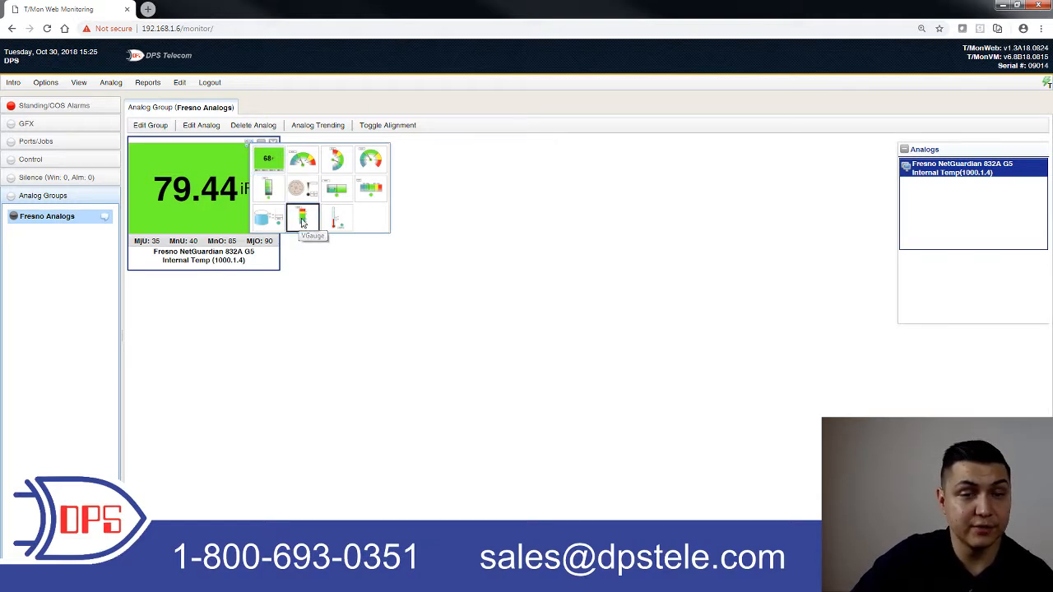
{"action": "left_click", "coordinate": [302, 220]}
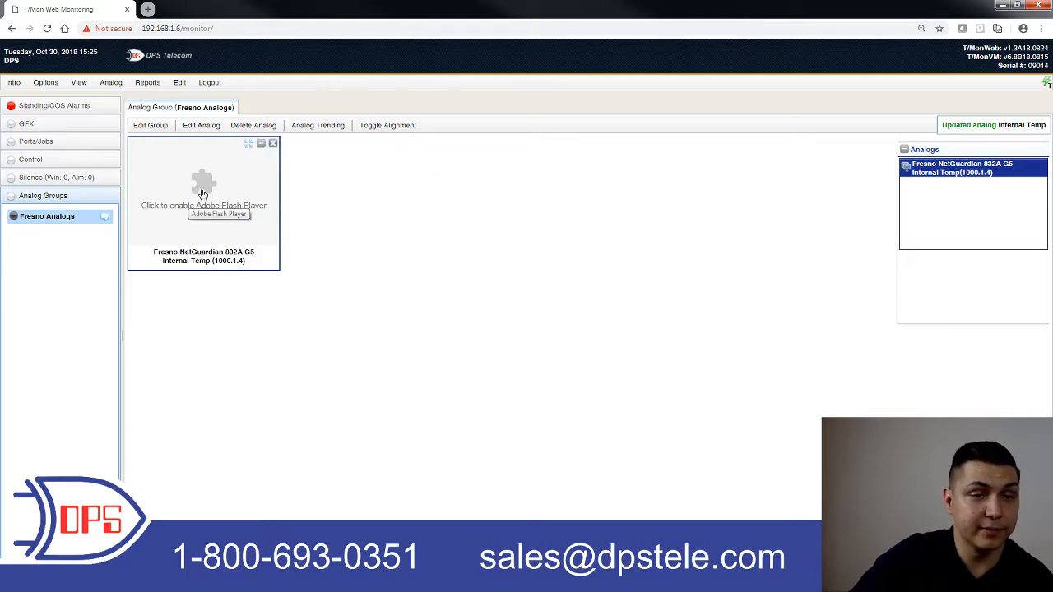
{"action": "left_click", "coordinate": [202, 193]}
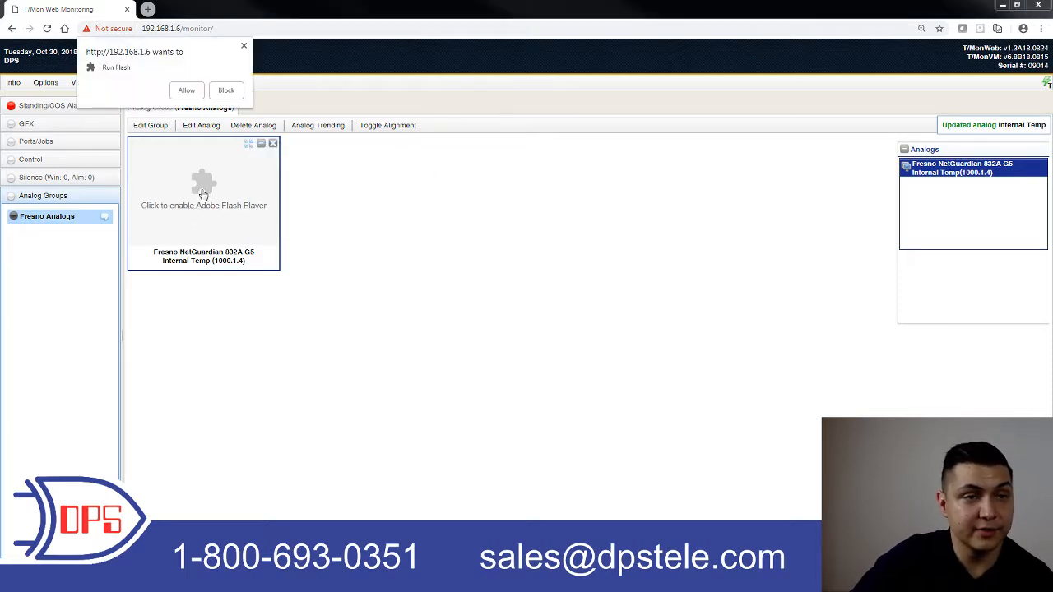
{"action": "left_click", "coordinate": [187, 90]}
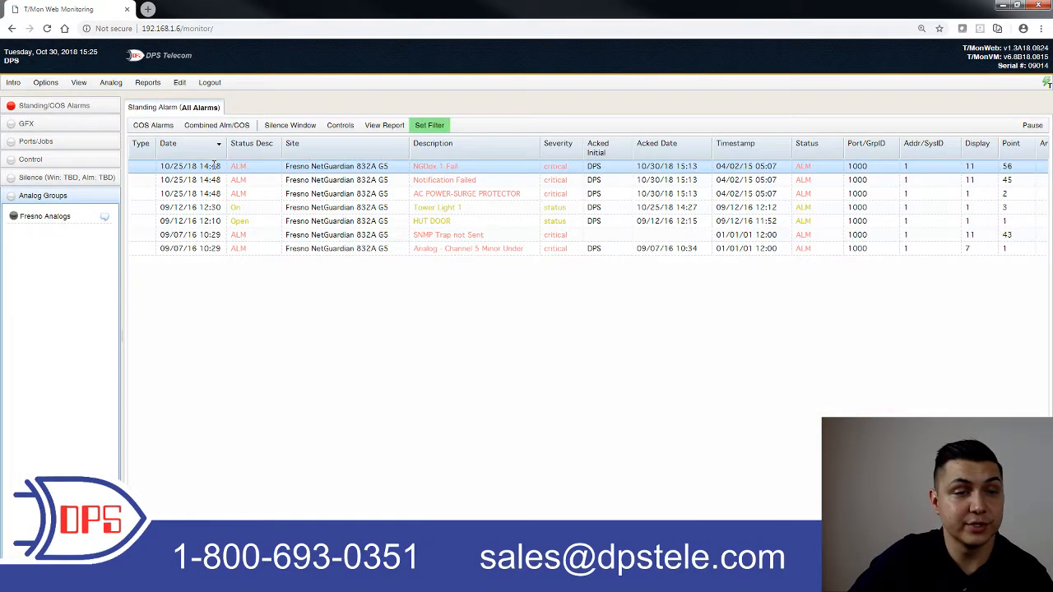
{"action": "left_click", "coordinate": [73, 217]}
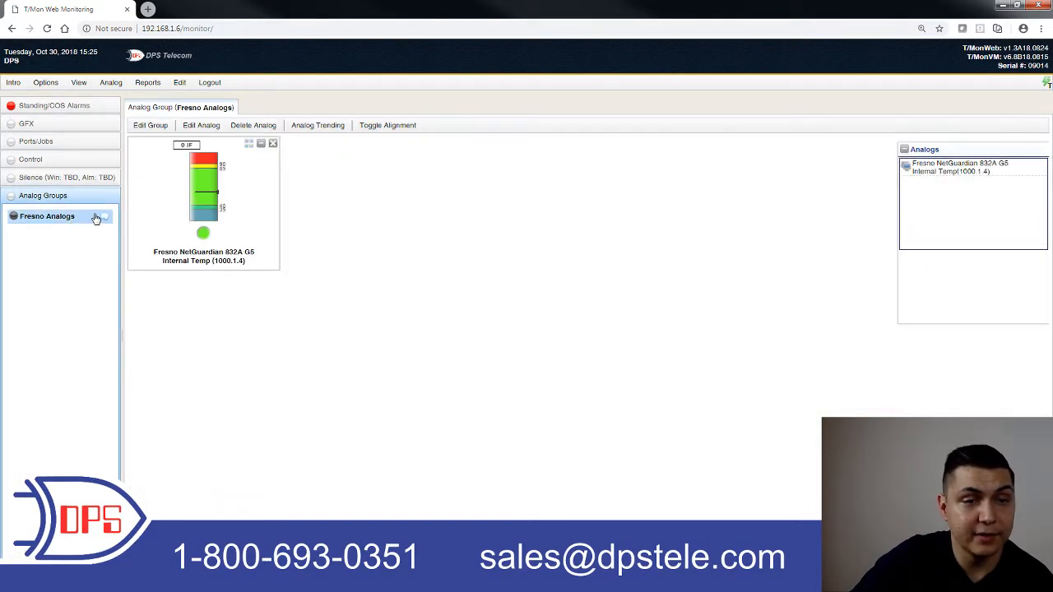